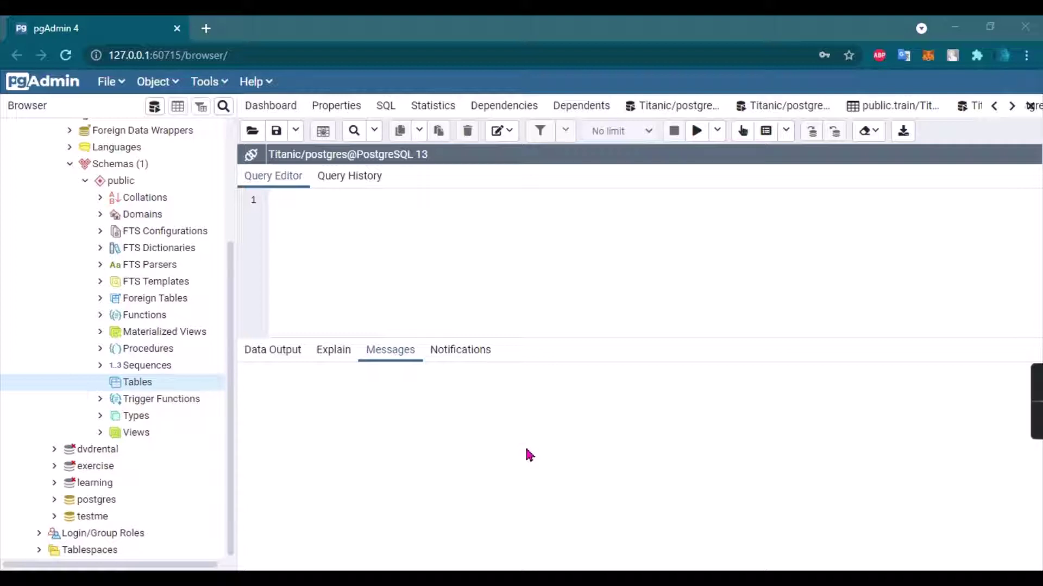
Step: Select the user_id, name, age table in Excel, then clear the selection
left_click(350, 236)
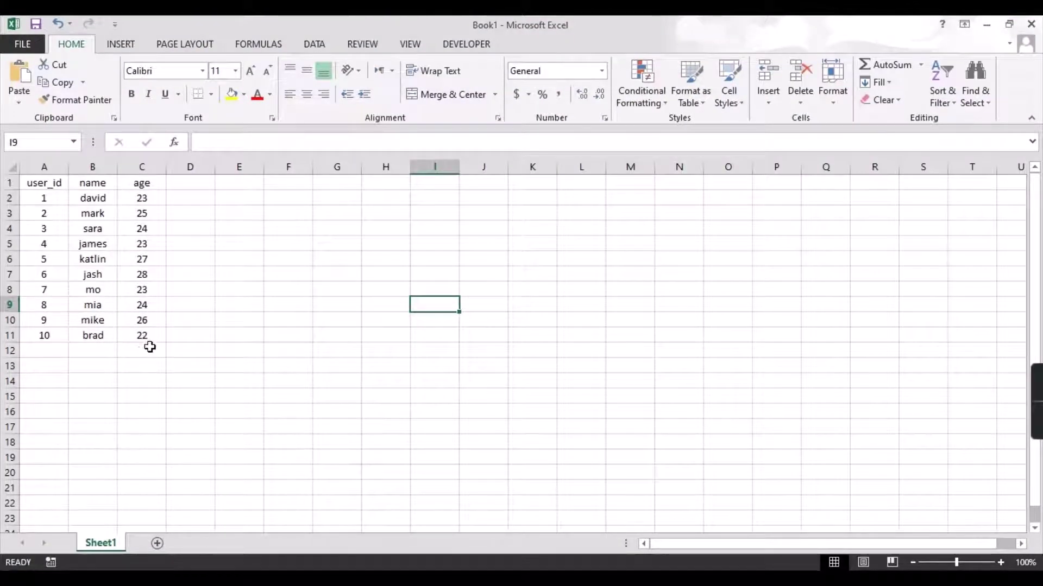
mouse_move(44, 182)
left_mouse_down()
mouse_move(155, 289)
mouse_move(142, 335)
left_mouse_up()
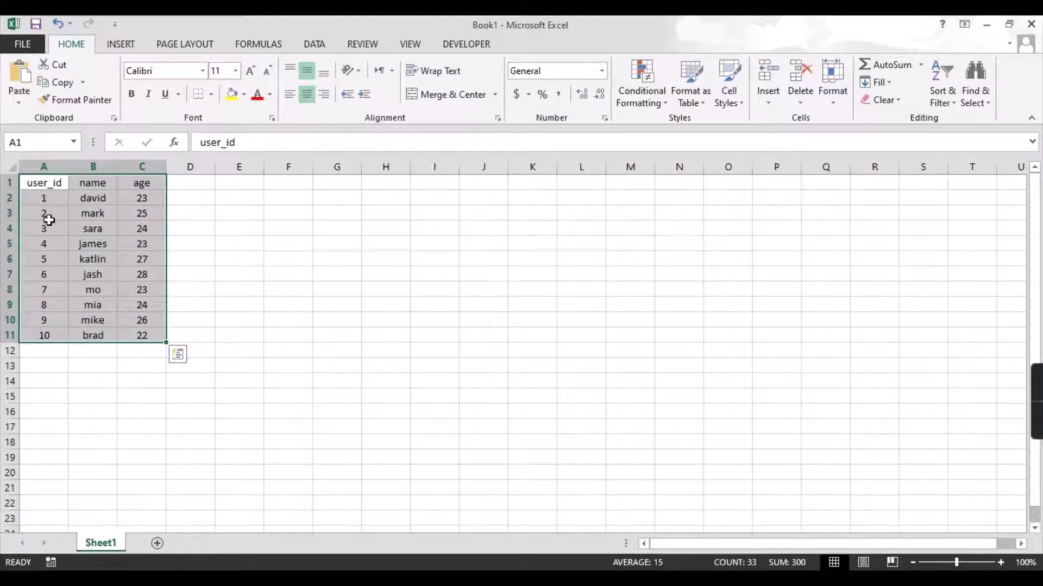
left_click(91, 380)
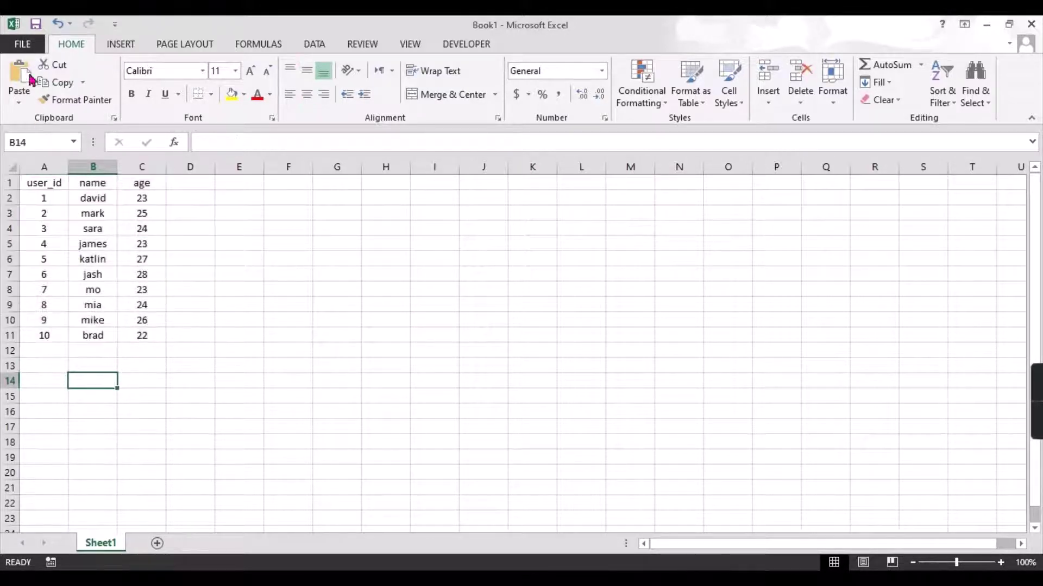
Step: Save the table as test.csv in CSV (Comma delimited) format in the test folder
left_click(22, 44)
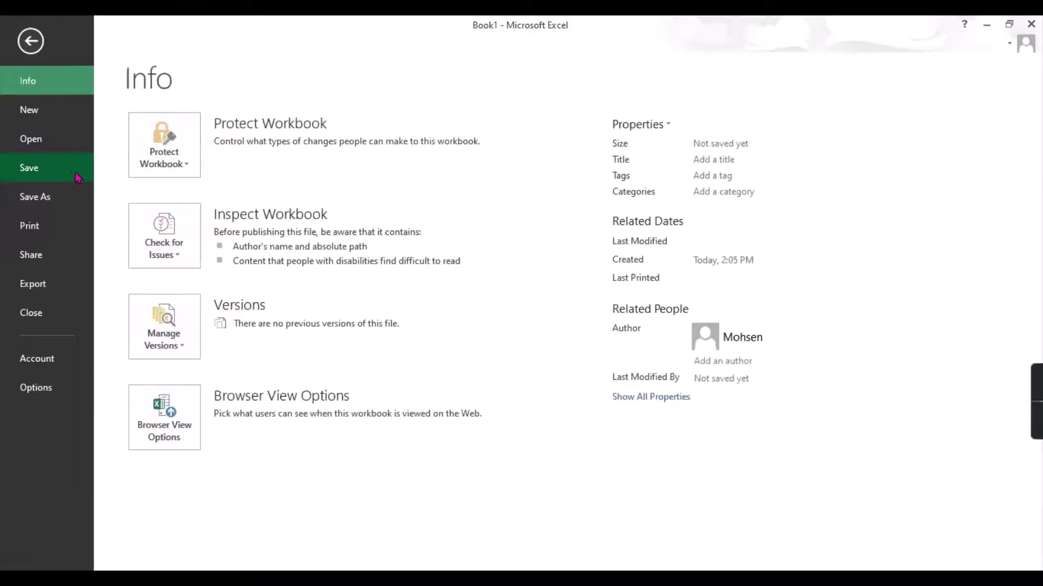
left_click(41, 197)
left_click(245, 184)
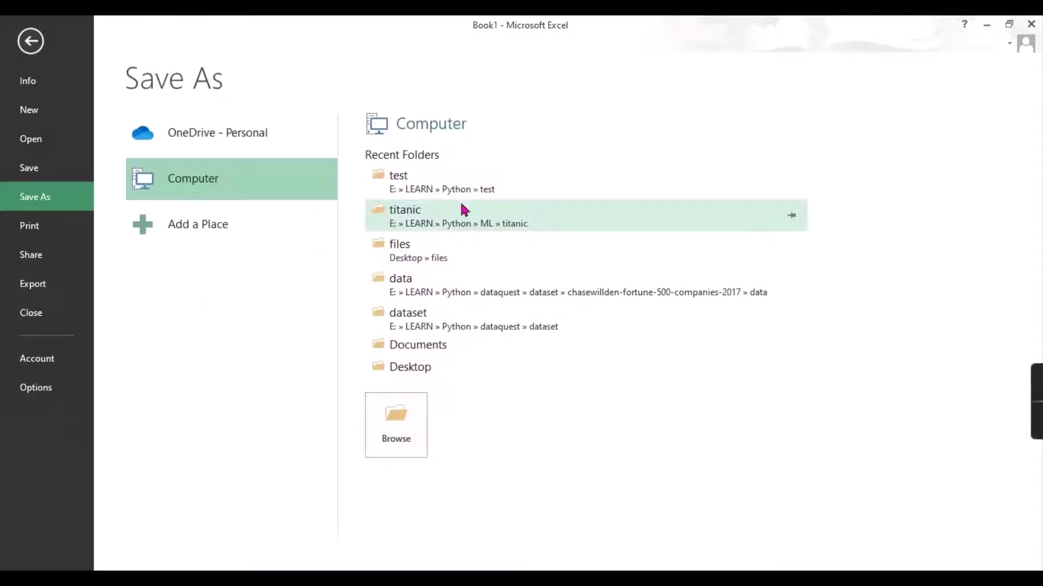
left_click(456, 181)
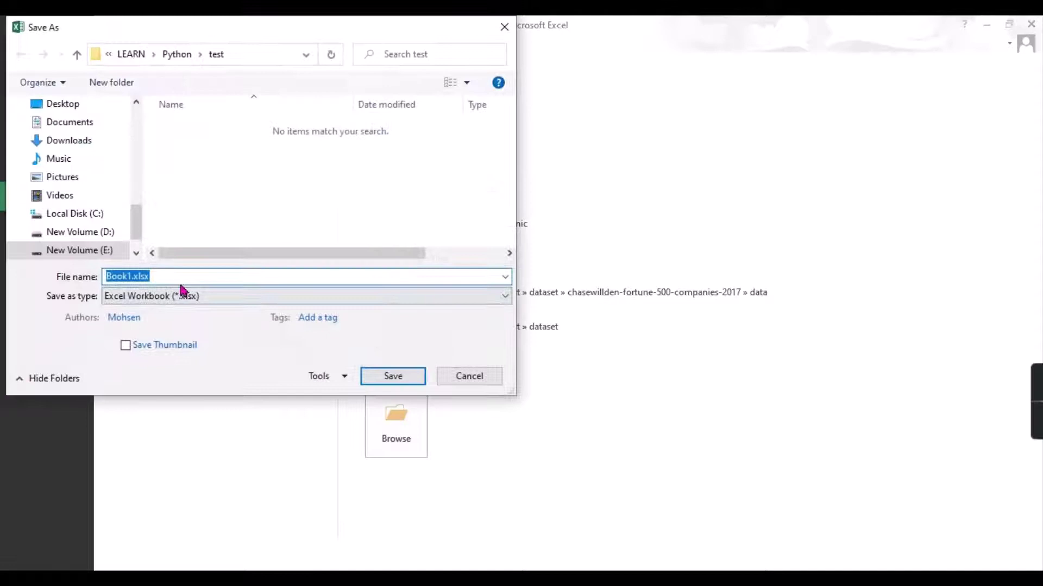
type("test")
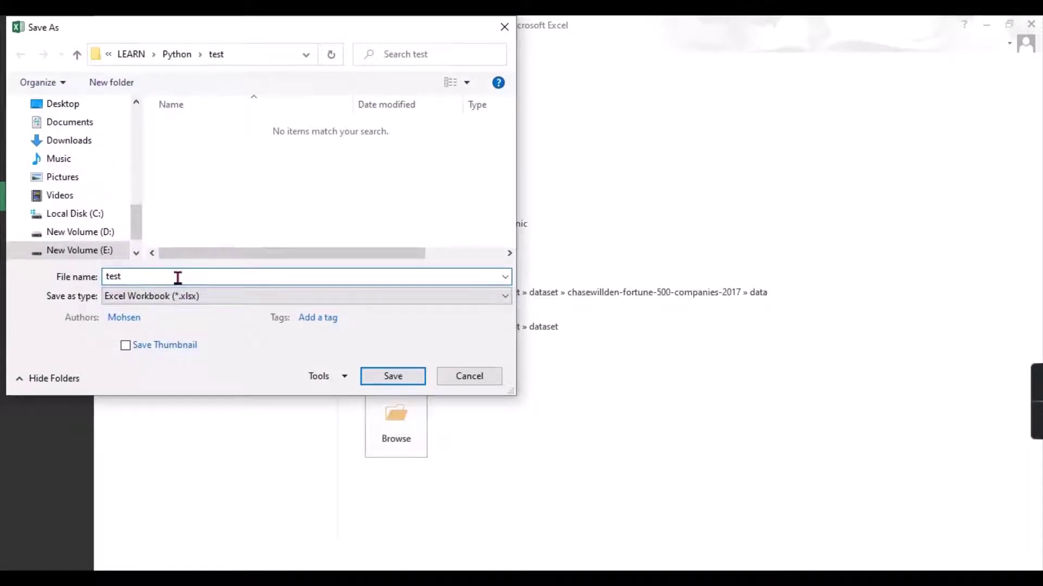
left_click(187, 296)
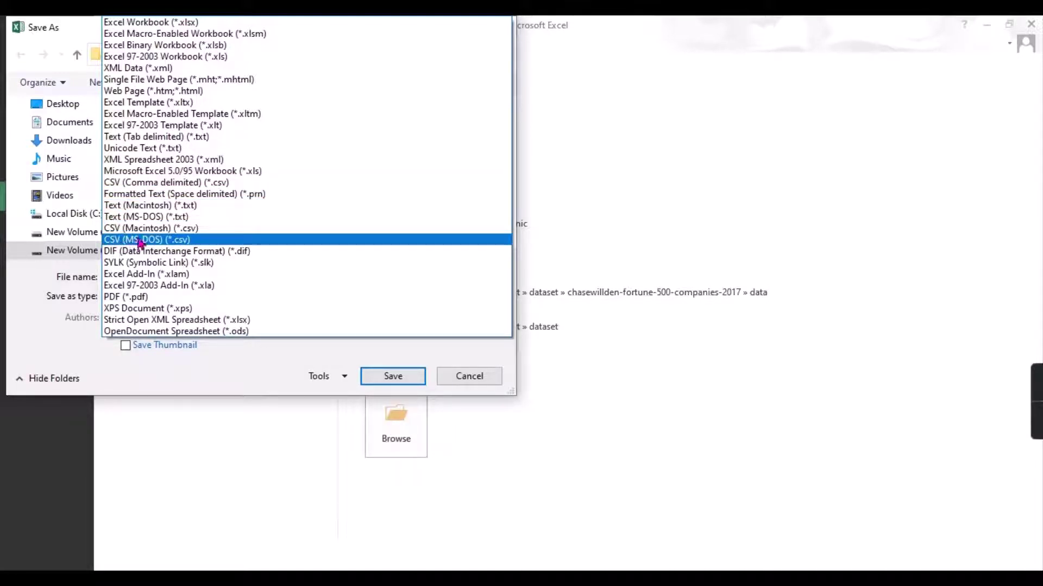
left_click(147, 183)
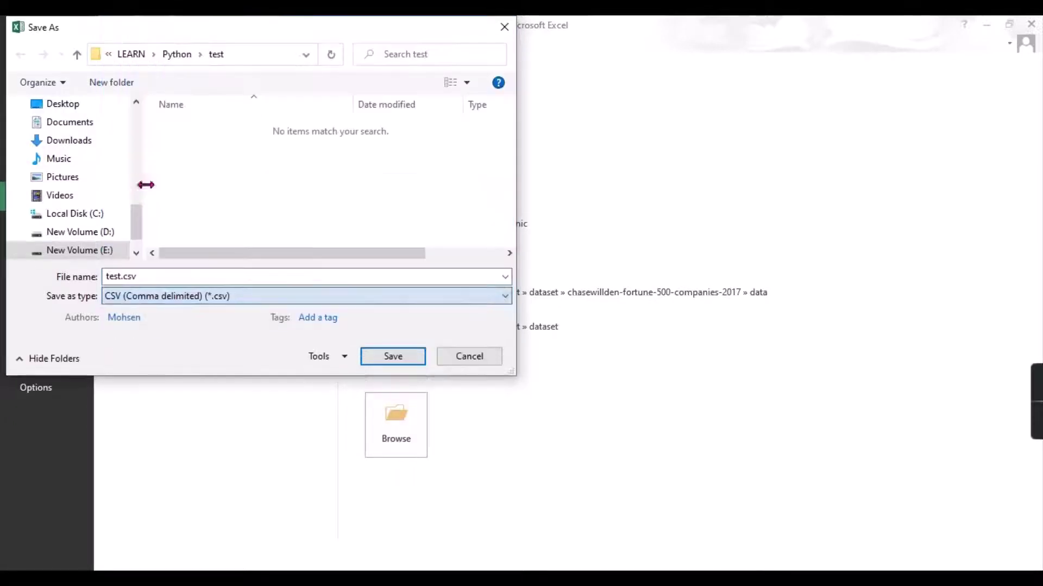
left_click(393, 356)
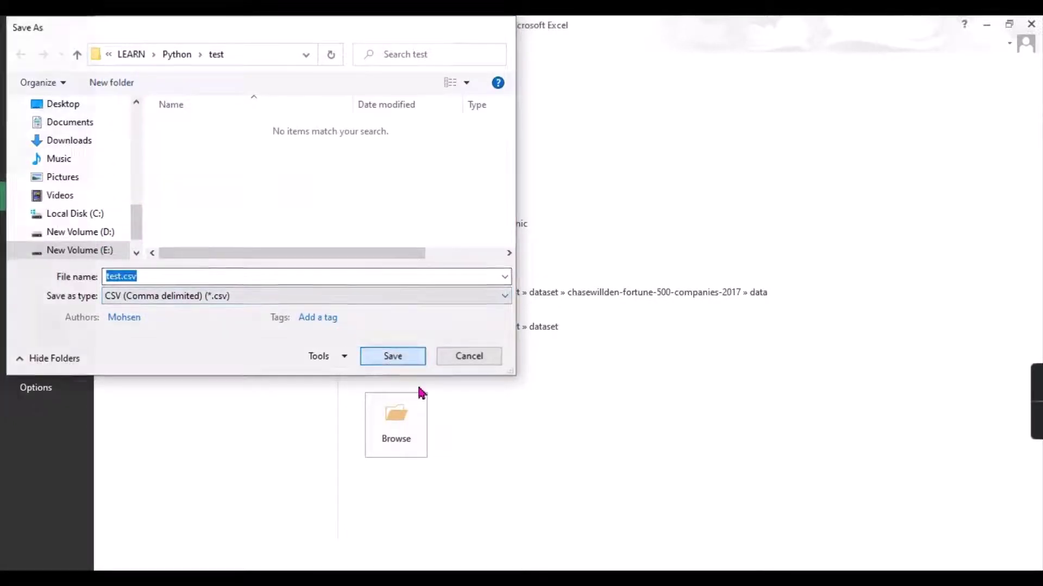
left_click(460, 343)
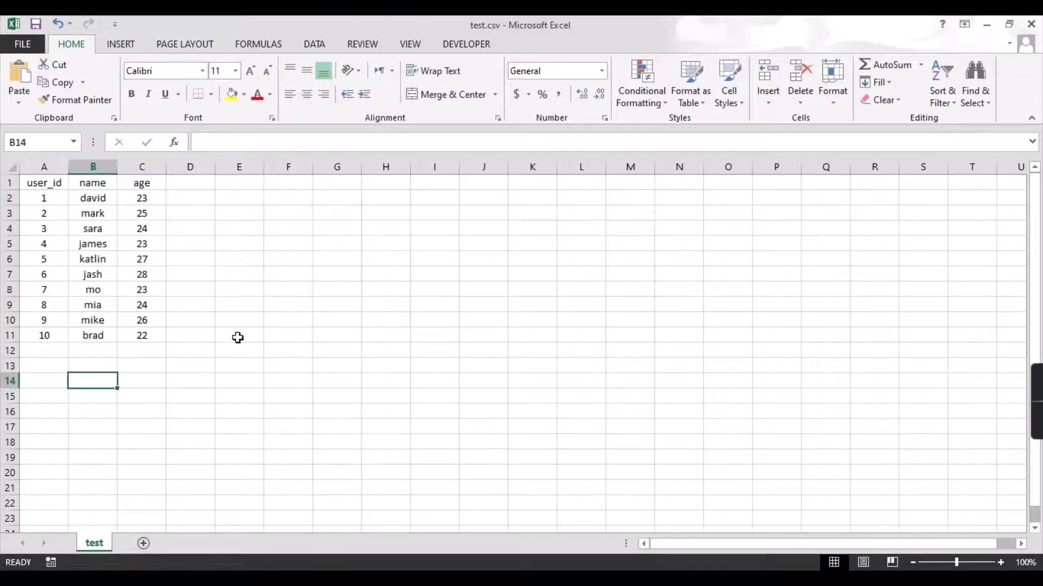
Step: Close Excel, re-saving test.csv over the existing file and keeping CSV format
left_click(1033, 29)
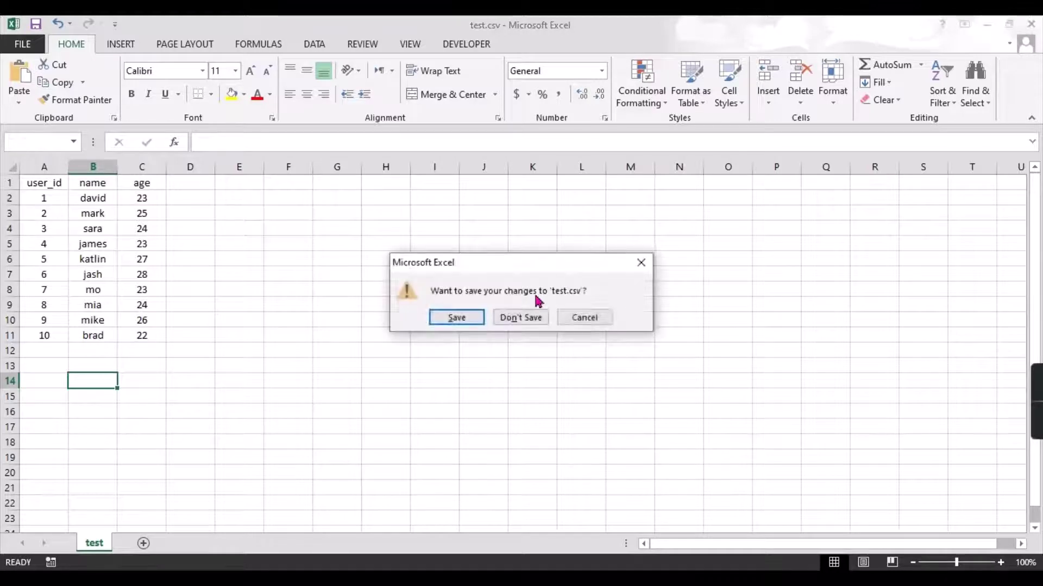
left_click(453, 315)
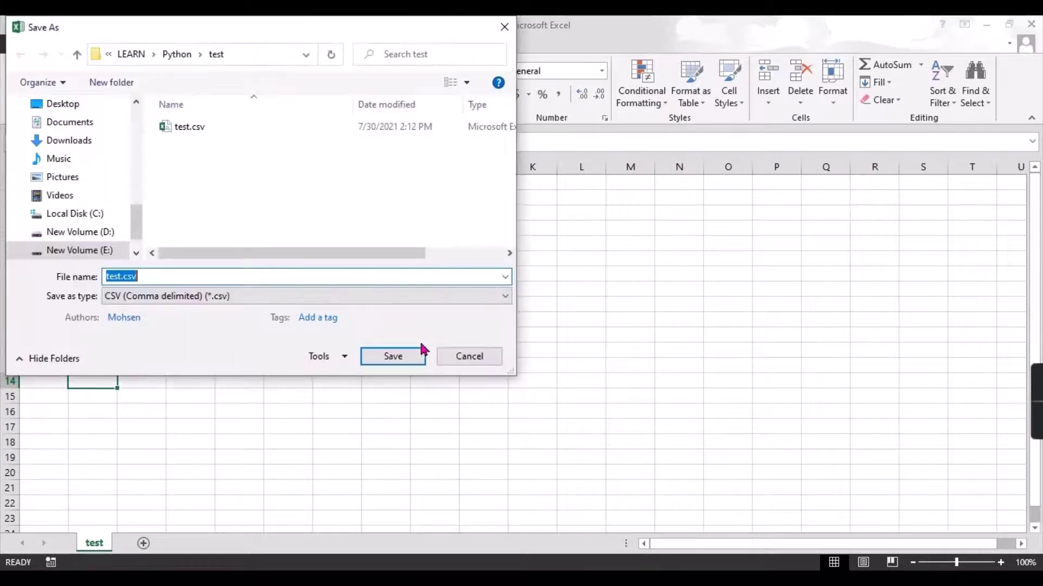
left_click(393, 358)
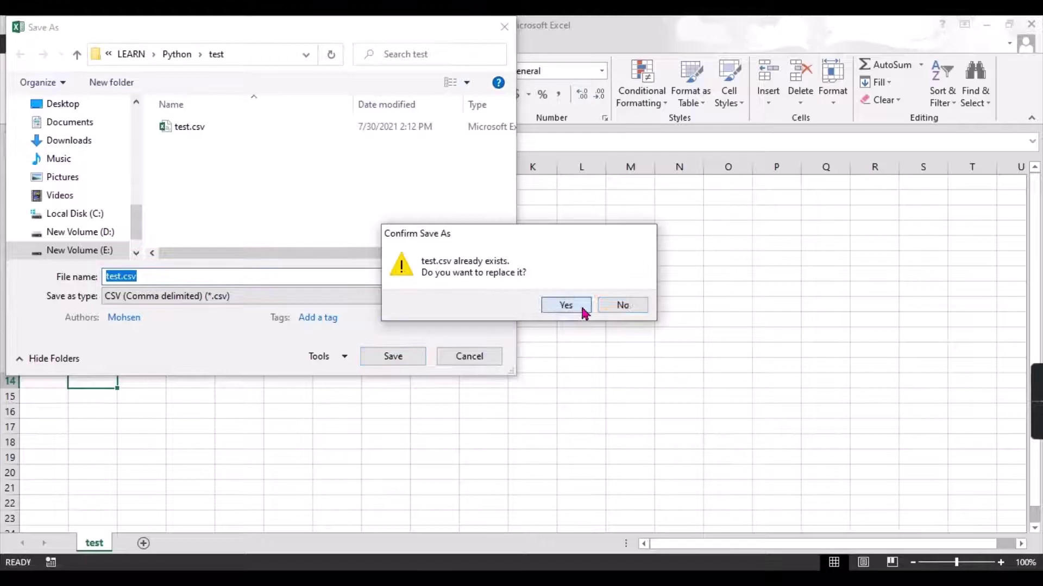
left_click(570, 304)
left_click(460, 343)
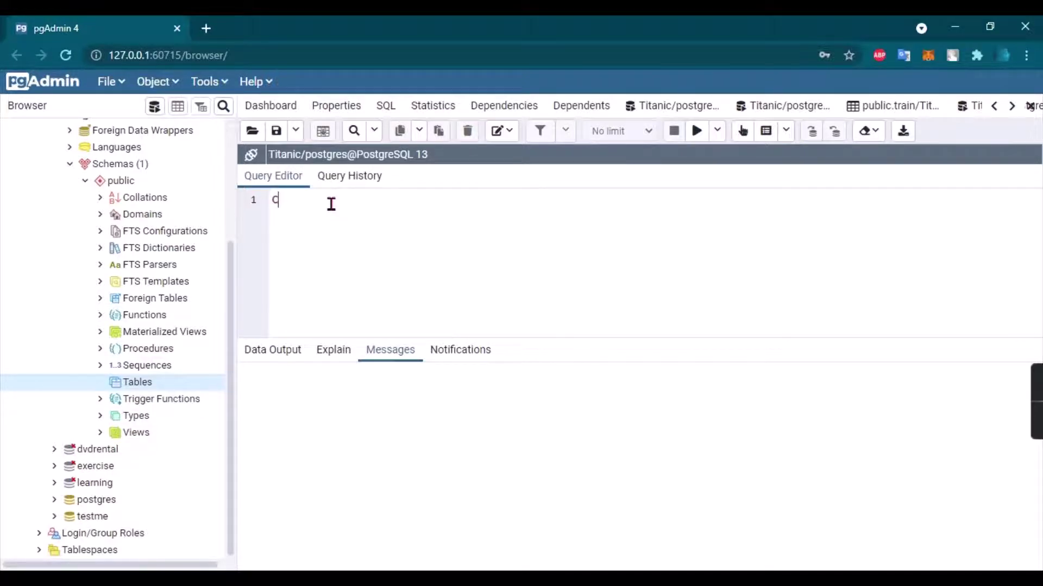
type("rea")
Step: Write CREATE TABLE test( ) with blank lines, erasing the mistyped USER_ID column name
key("BackSpace")
key("BackSpace")
key("BackSpace")
type("REATE T")
type("ABLE te")
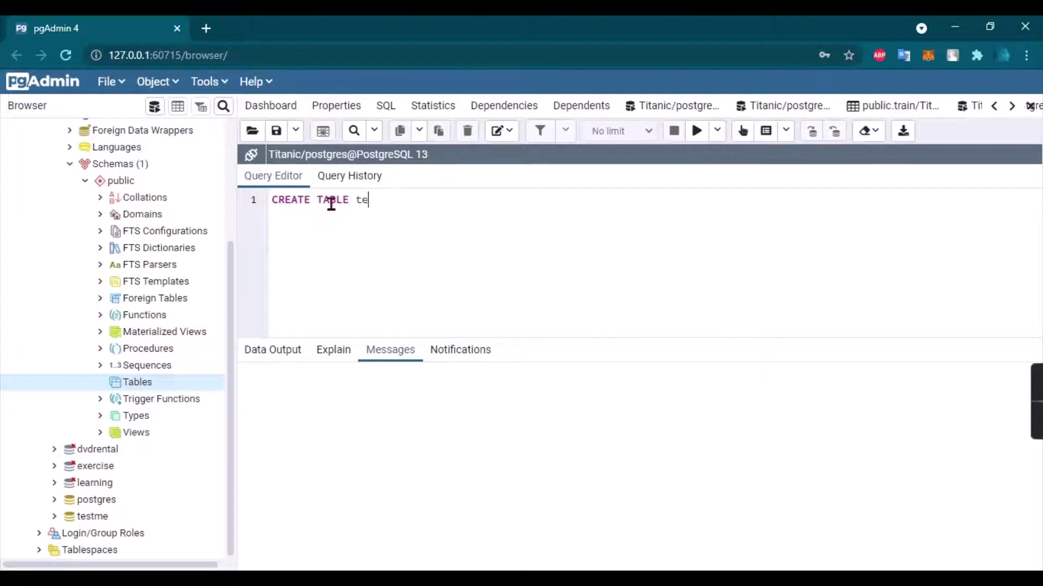
type("st(")
key("Return")
key("Return")
key("Return")
type(")")
left_click(291, 215)
type("SER")
type("_ID")
type("ID")
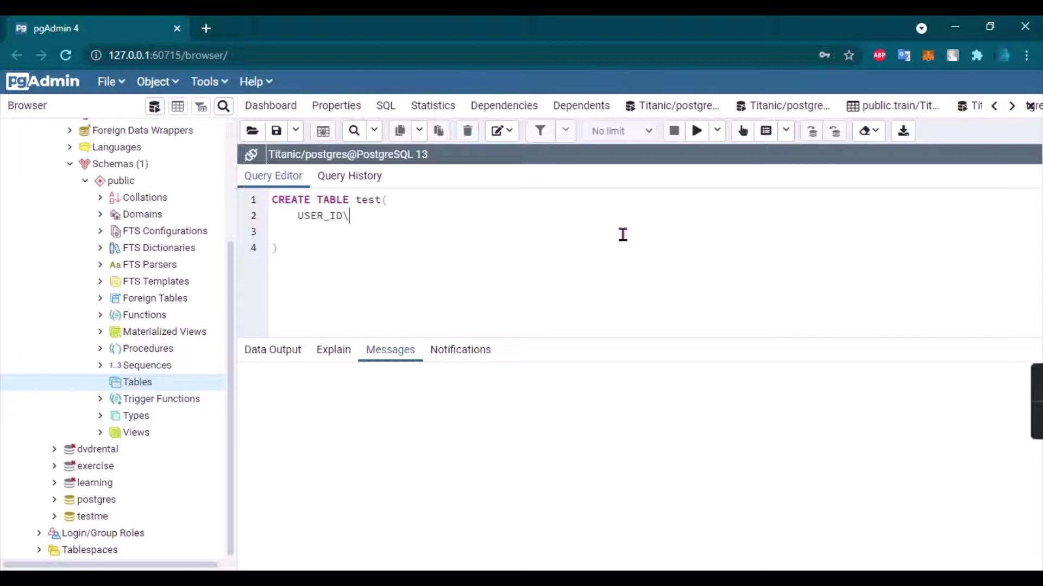
key("BackSpace")
key("BackSpace")
key("BackSpace")
type("user")
type("_")
Step: Add columns user_id INTEGER, name VARCHAR(20), age INTEGER and execute the CREATE TABLE
key("Return")
key("BackSpace")
type("NT")
type("EGER,")
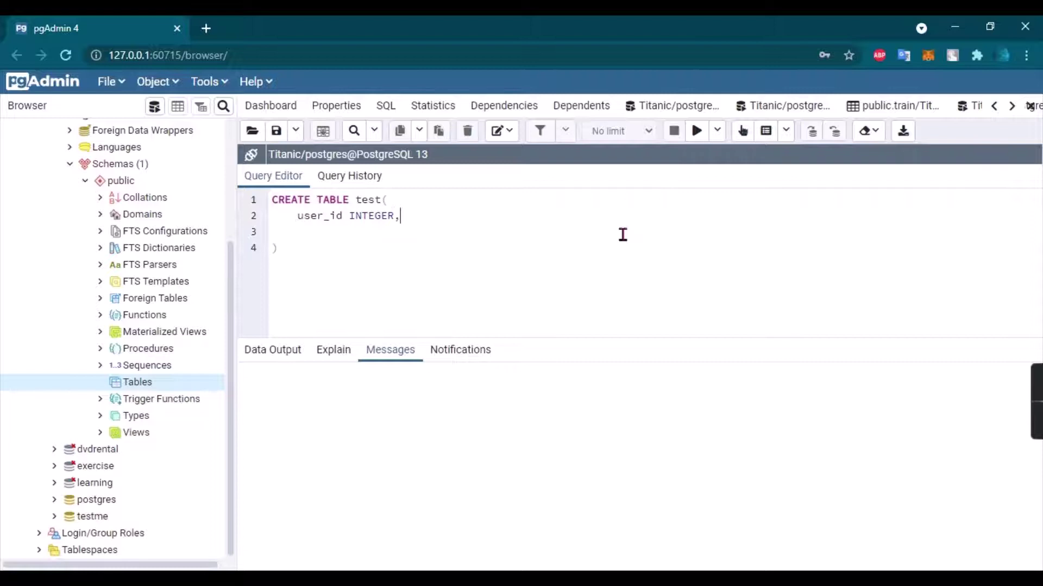
key("Return")
type("me VAR")
type("CHAR()")
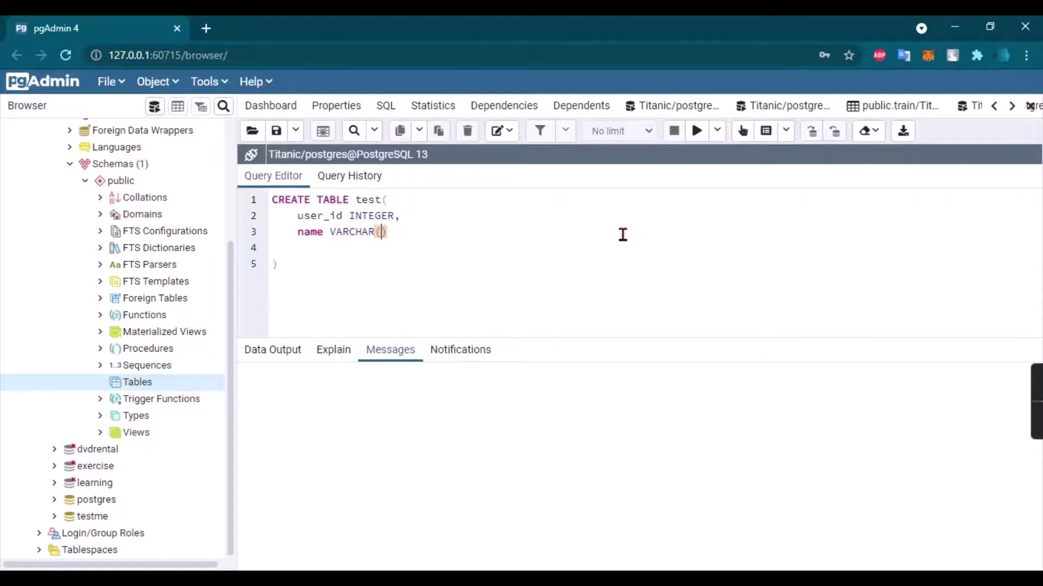
type("20")
type(",")
key("Return")
type("ge")
type("INT")
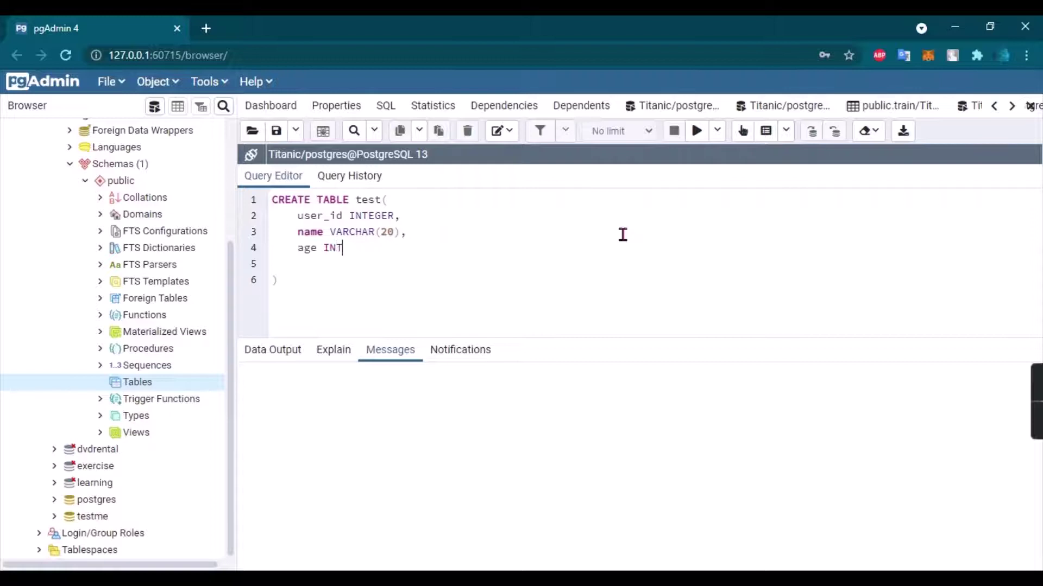
type("EGR")
type("ER")
left_click(697, 130)
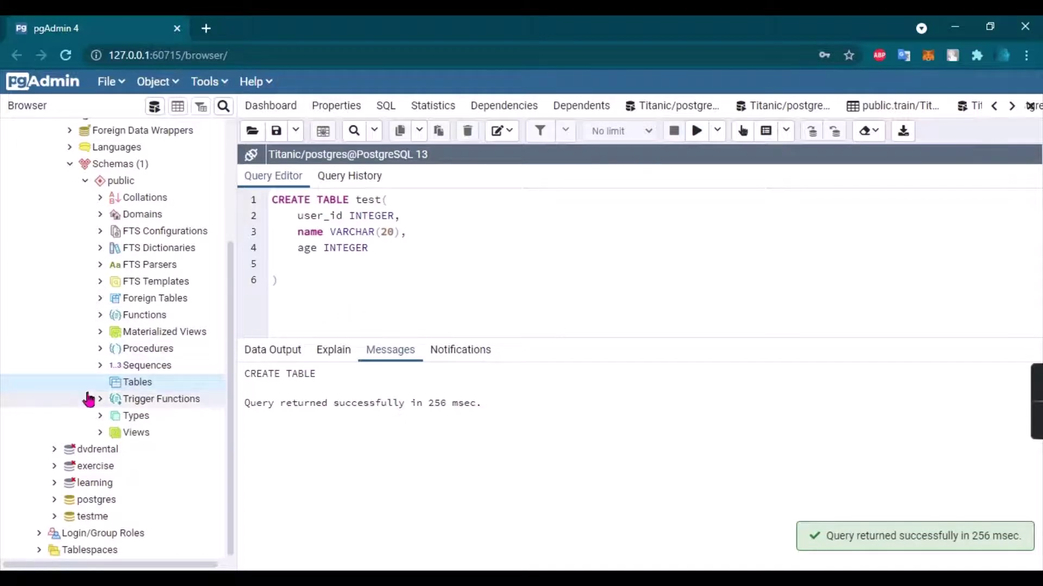
Step: Refresh Tables and expand test > Columns to list user_id, name and age
right_click(115, 388)
left_click(142, 426)
left_click(101, 382)
double_click(145, 399)
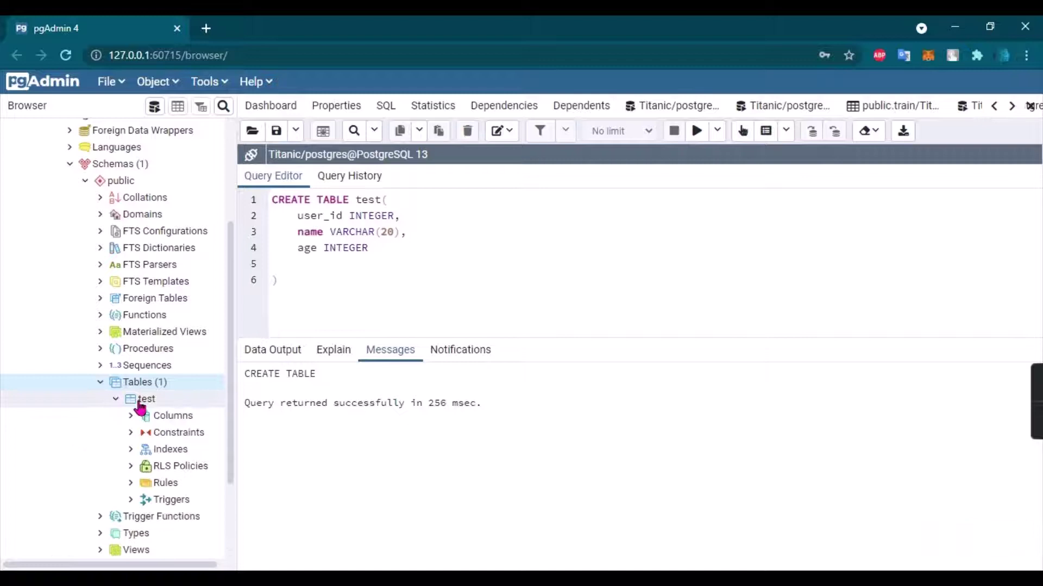
left_click(163, 416)
left_click(131, 416)
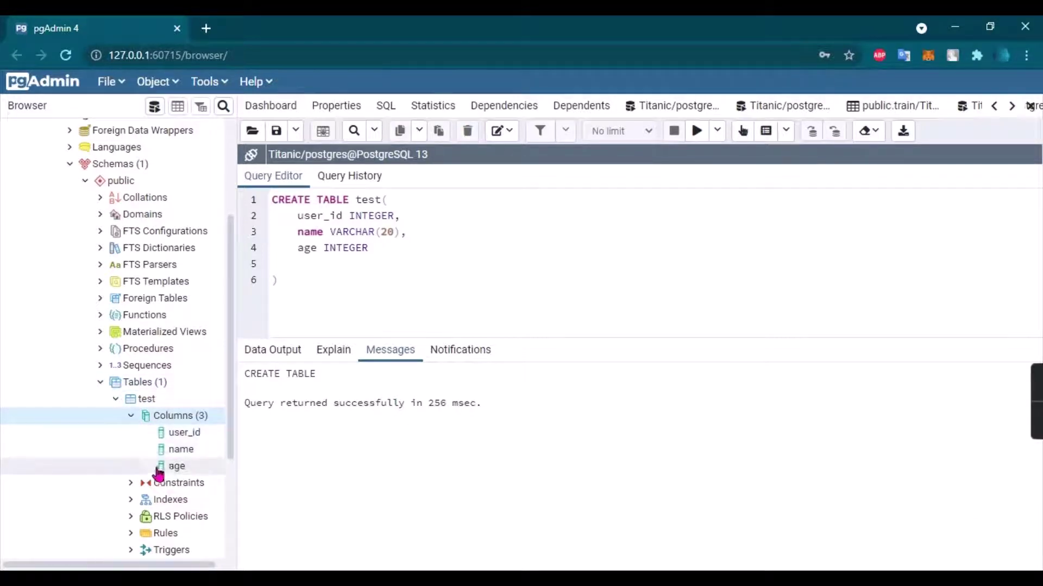
left_click(365, 282)
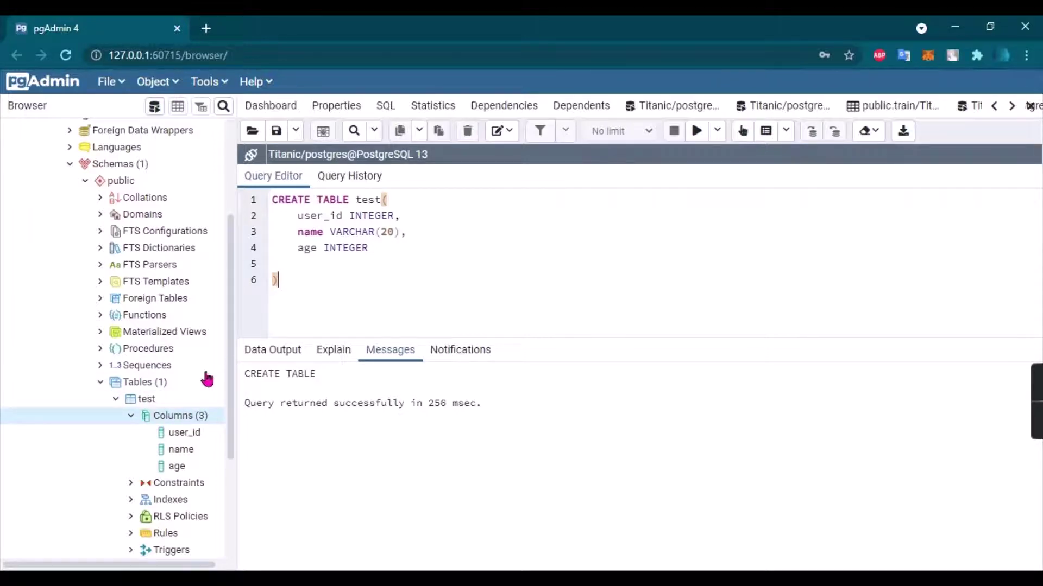
left_click(135, 406)
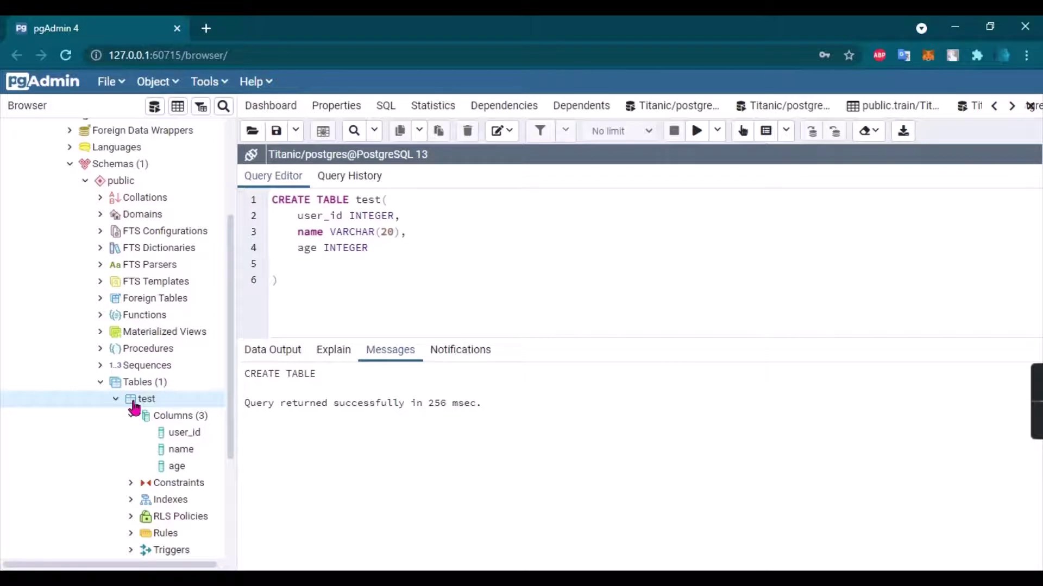
Step: Open Import/Export for table test, switch it to Import, and select test.csv
right_click(134, 406)
mouse_move(179, 278)
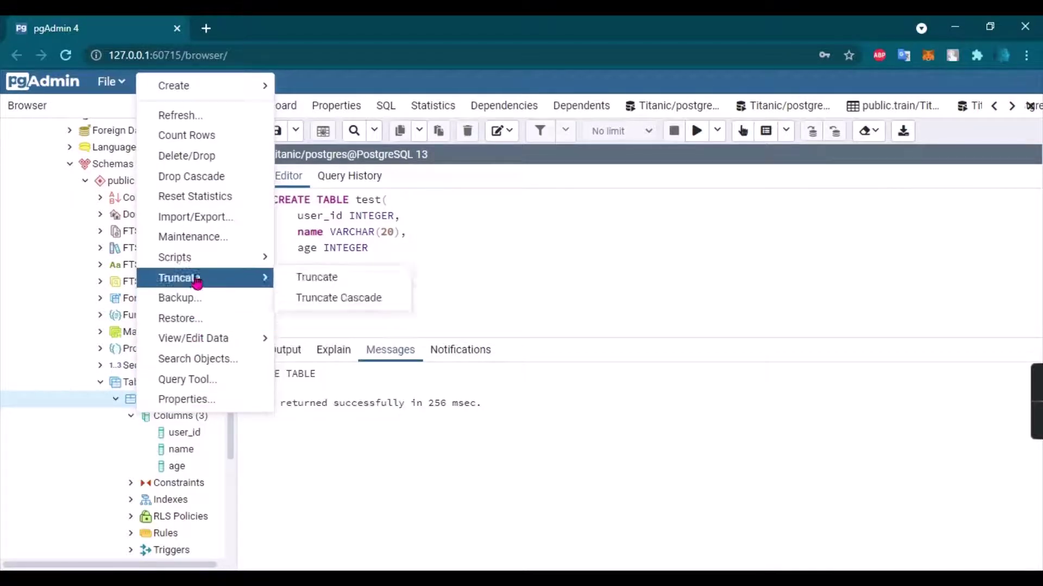
left_click(195, 218)
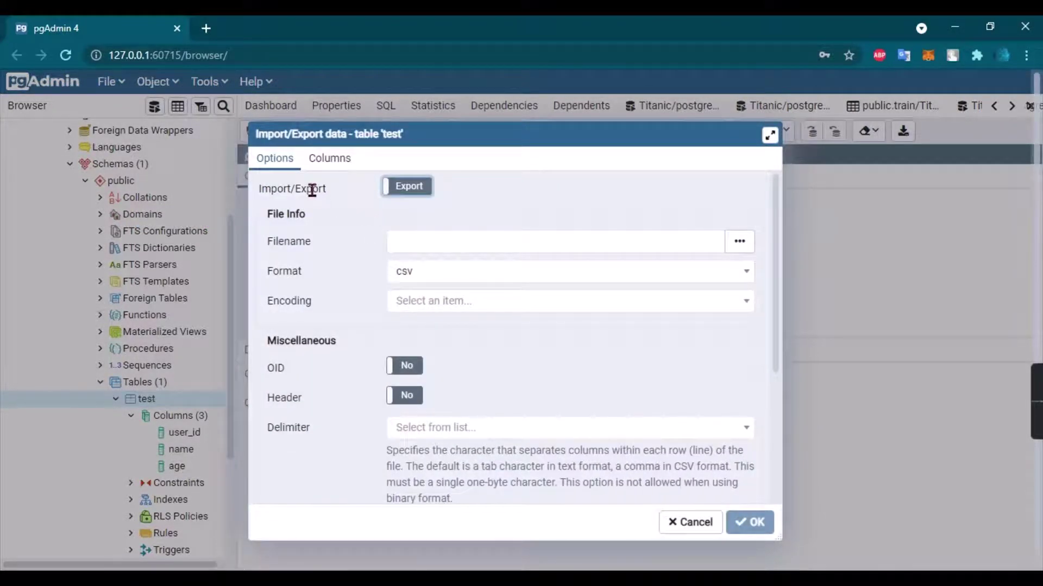
left_click(312, 189)
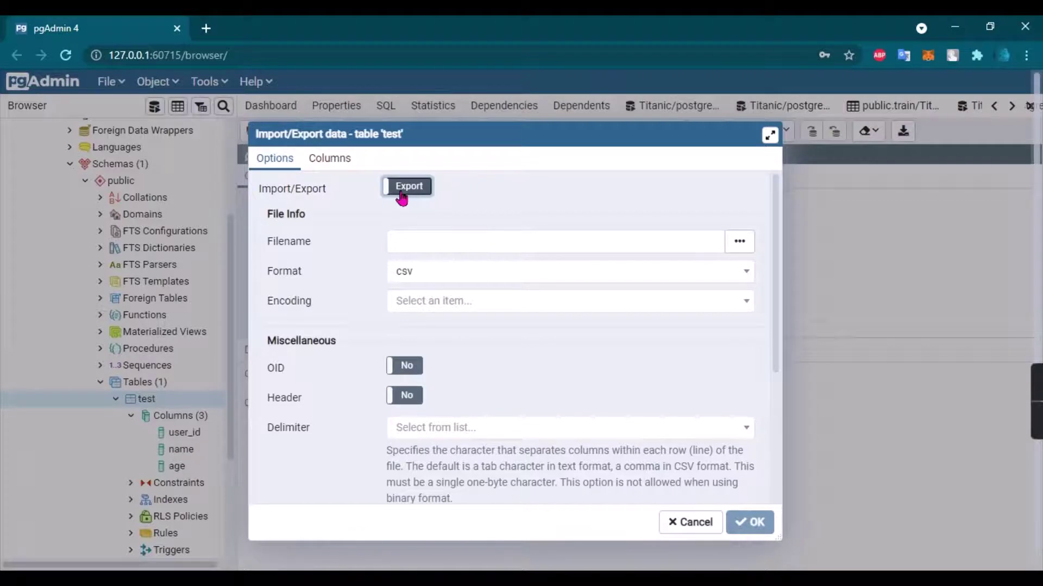
left_click(402, 194)
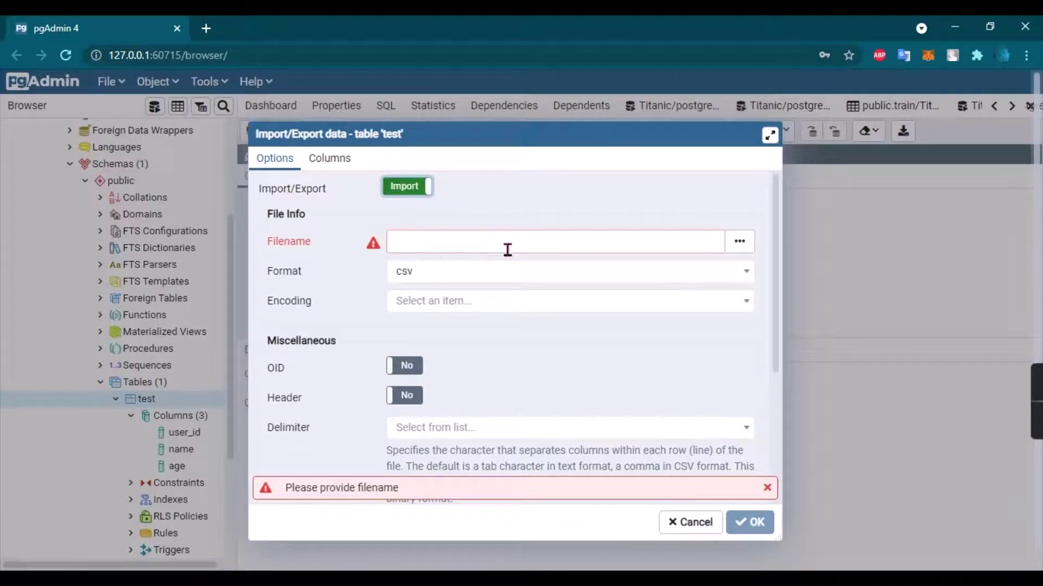
left_click(739, 241)
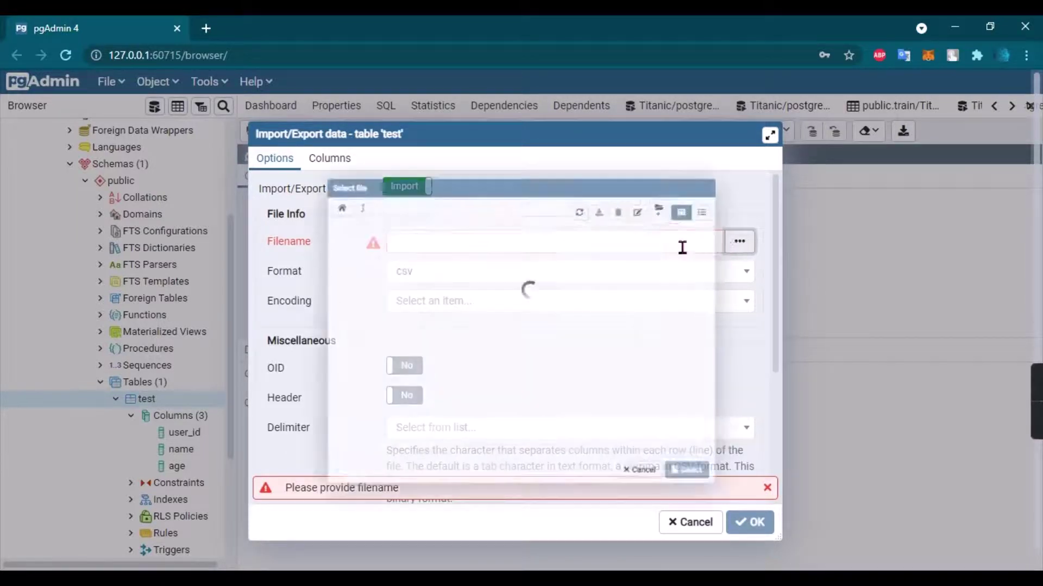
left_click(301, 225)
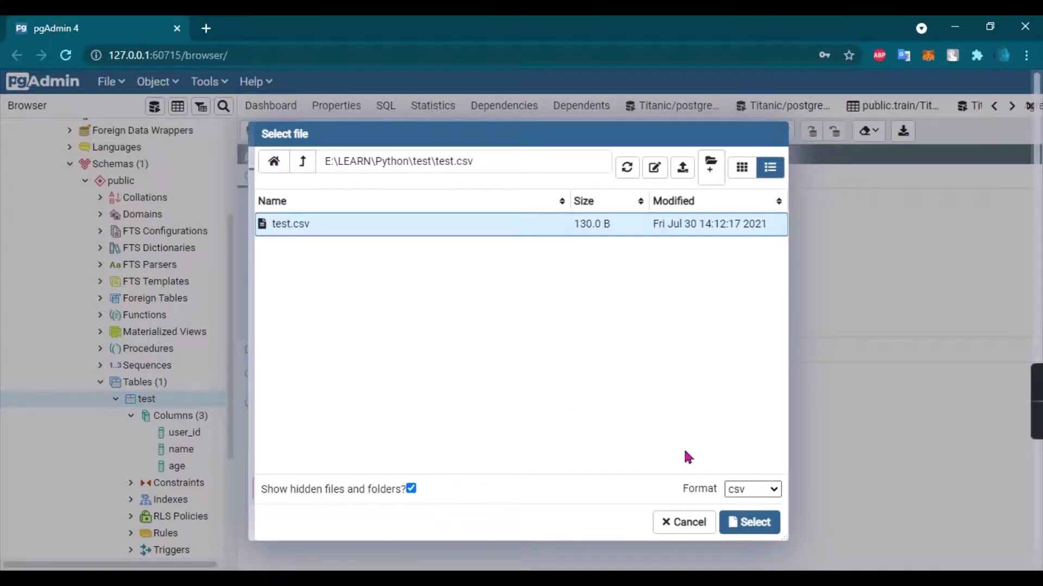
left_click(749, 523)
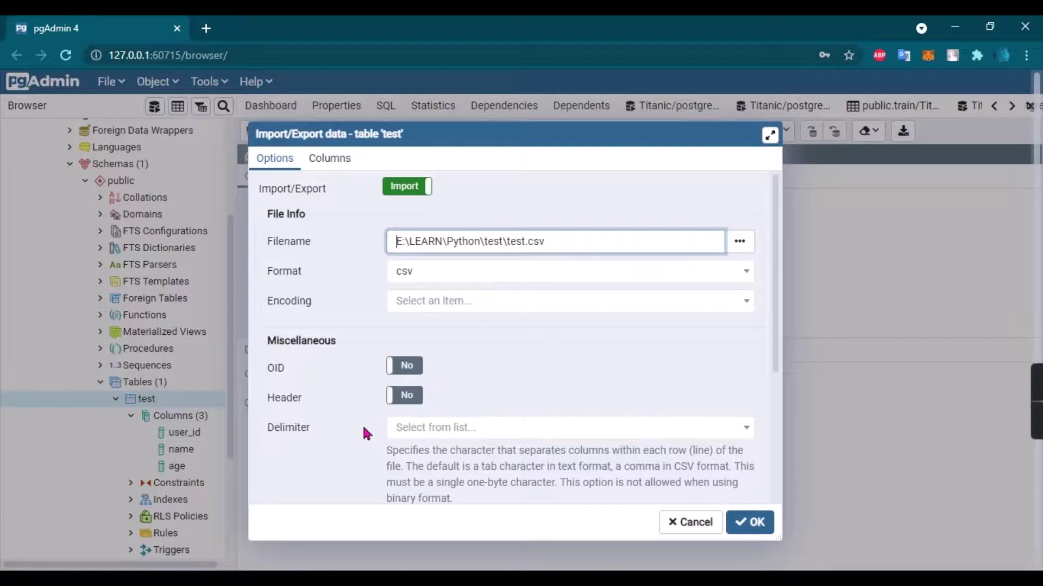
scroll(772, 371, "down", 3)
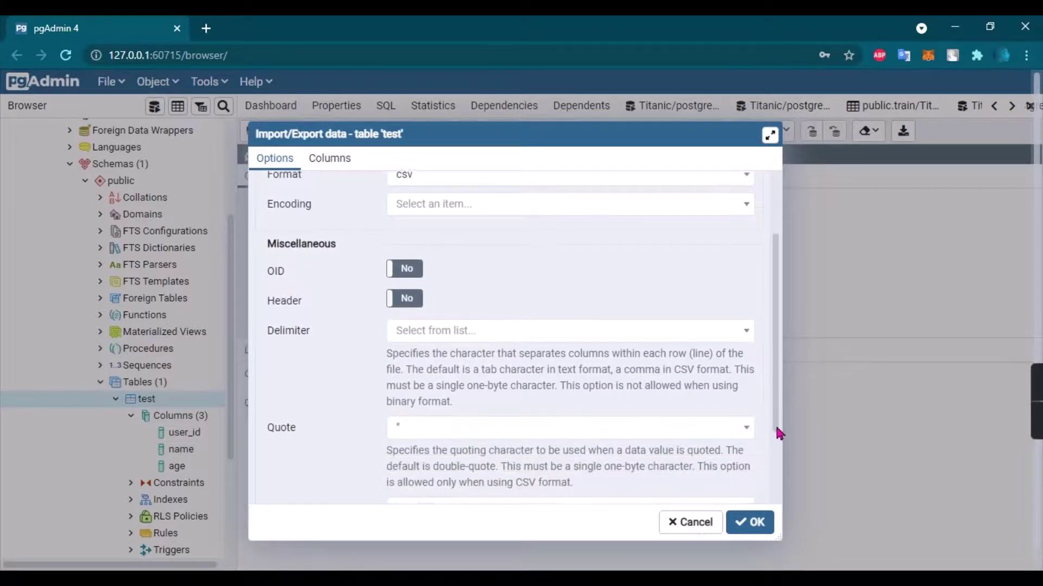
Step: Set Header to Yes and the delimiter to ',', then run the import
left_click(403, 291)
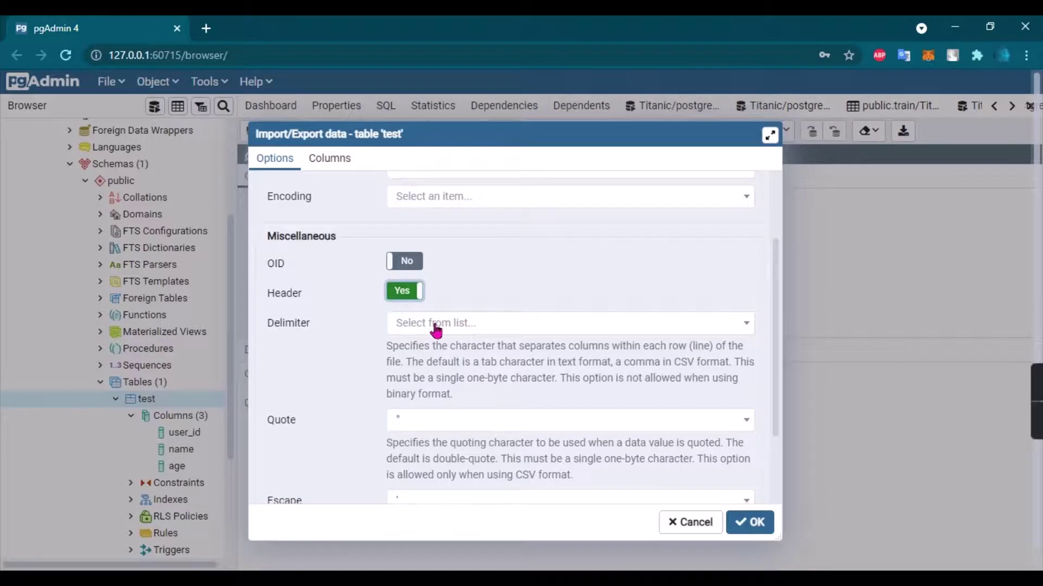
left_click(436, 326)
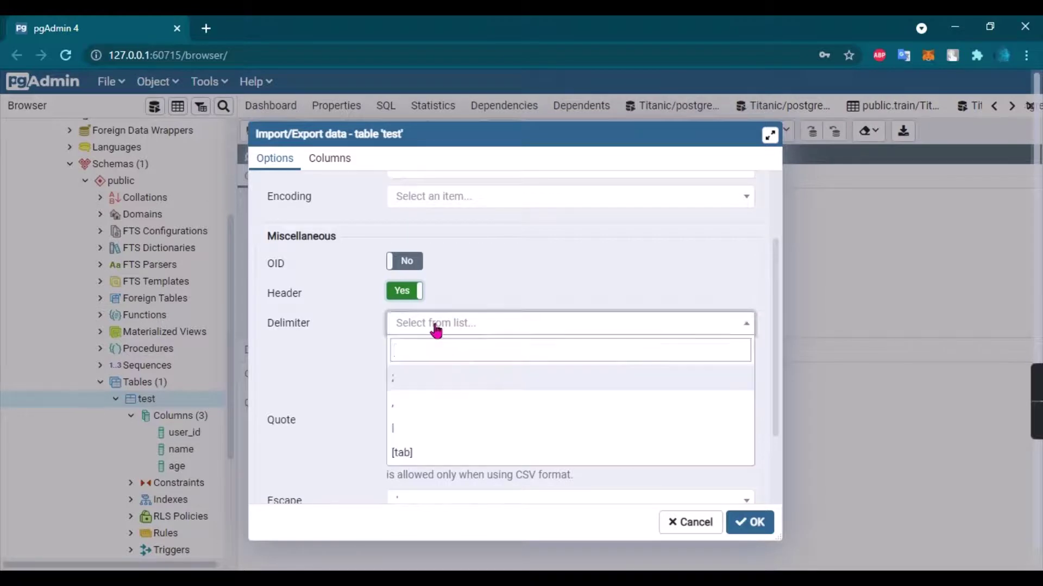
left_click(406, 413)
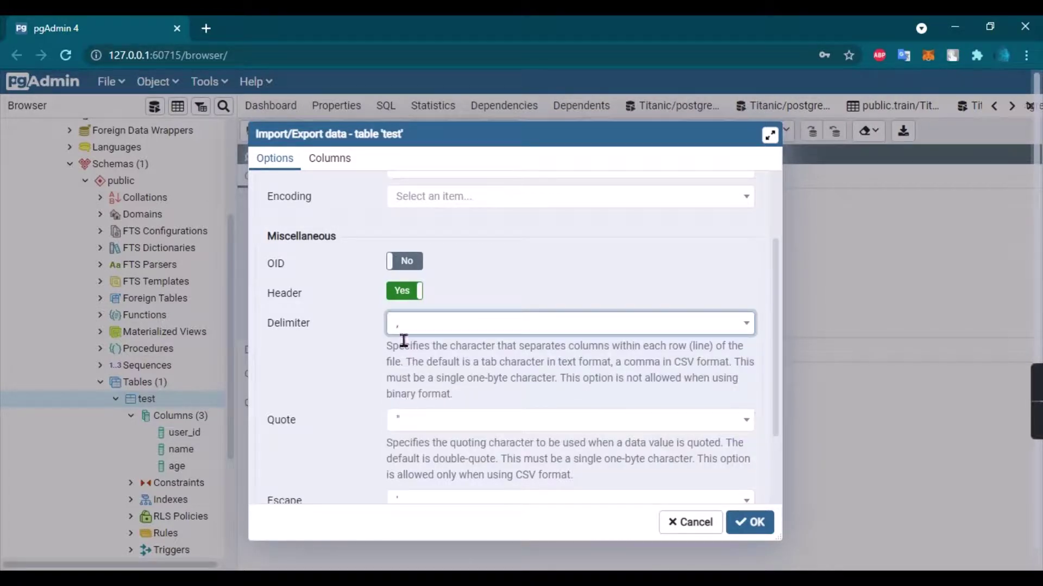
double_click(304, 330)
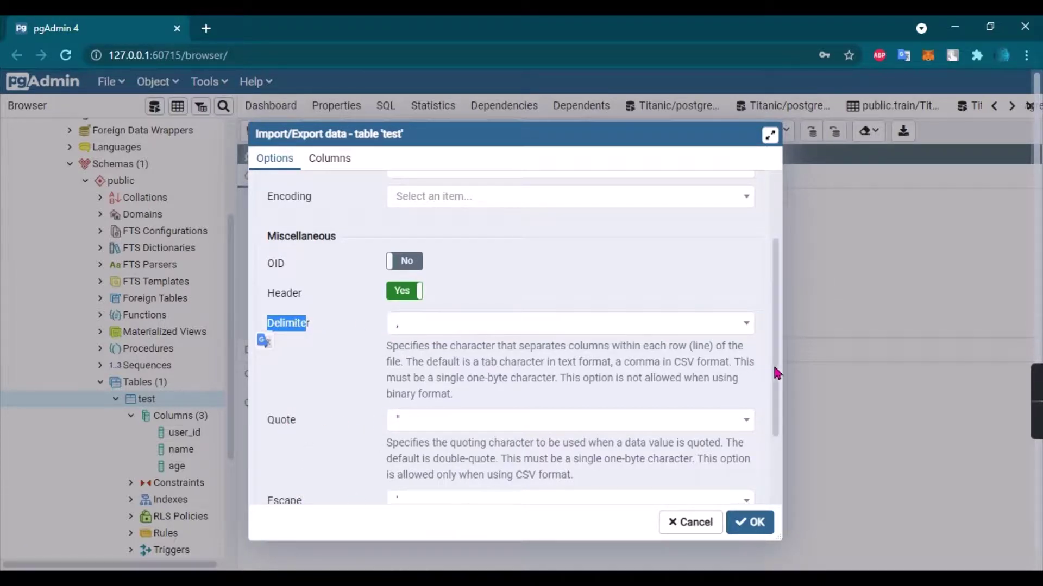
scroll(776, 374, "down", 1)
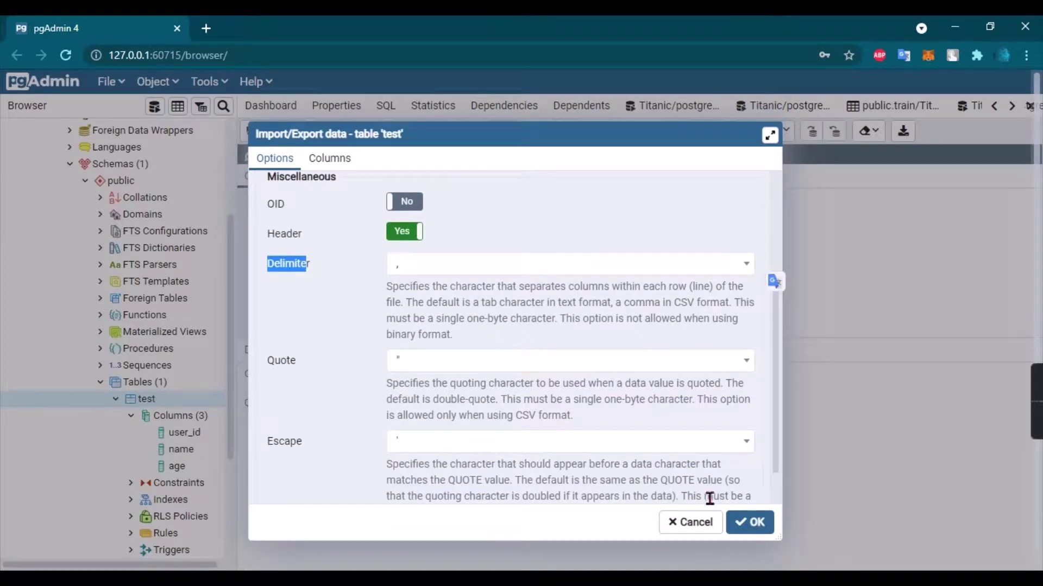
left_click(741, 522)
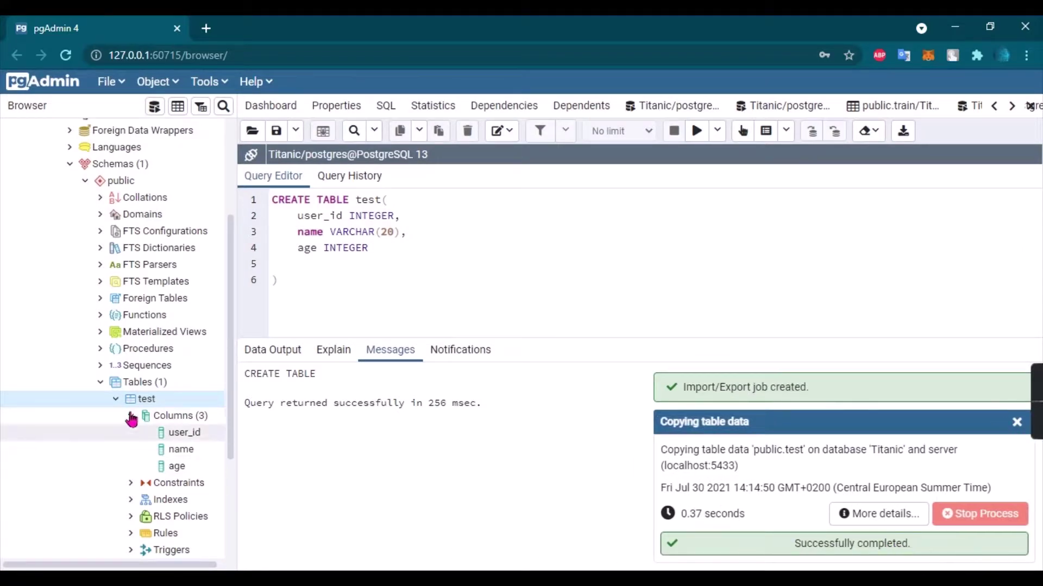
Step: Clear the old CREATE TABLE query from the query editor
right_click(141, 400)
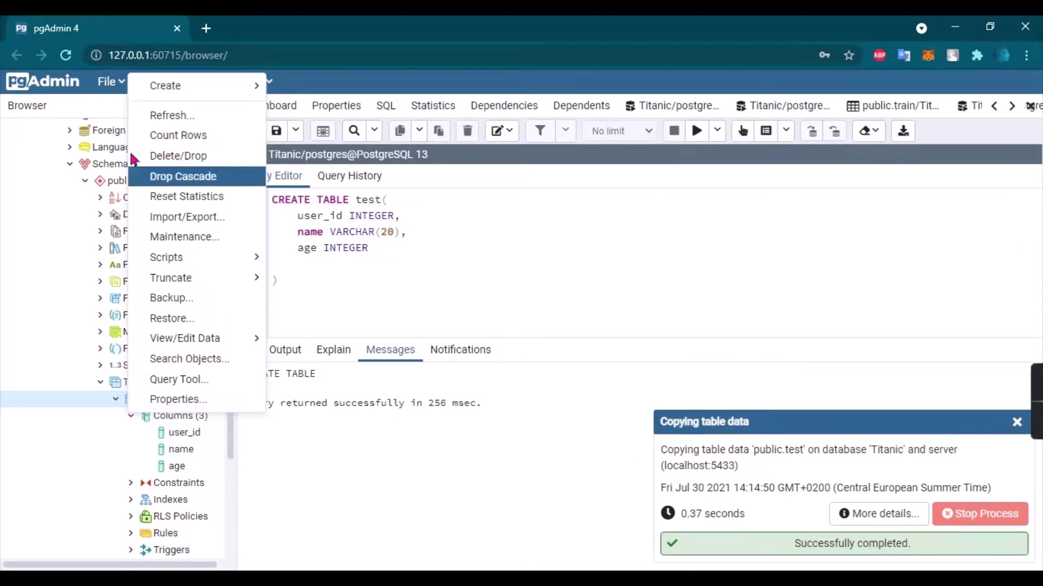
key("Escape")
left_click(355, 261)
left_click_drag(356, 261, 271, 199)
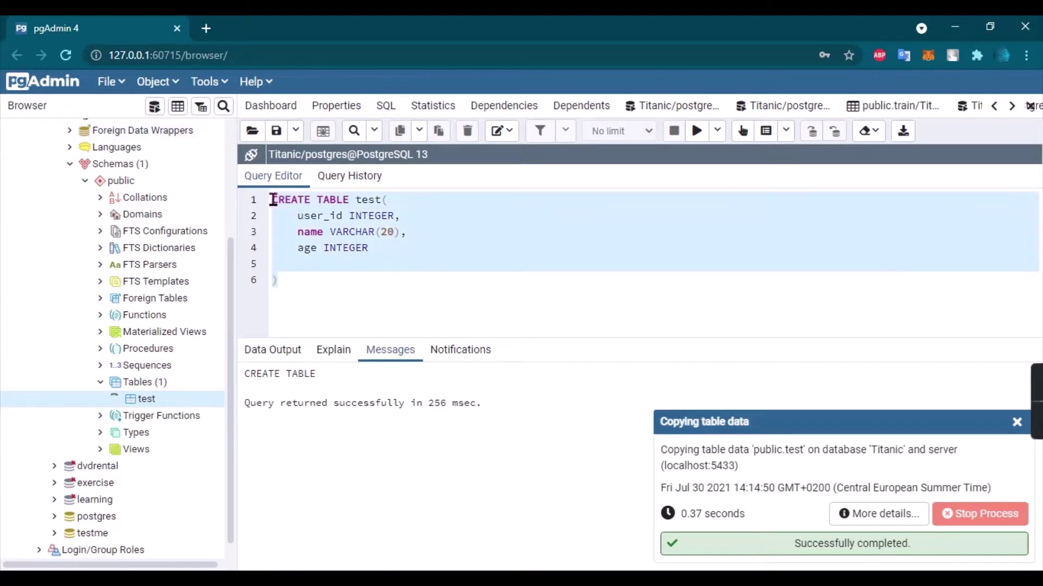
key("BackSpace")
type("SELEC")
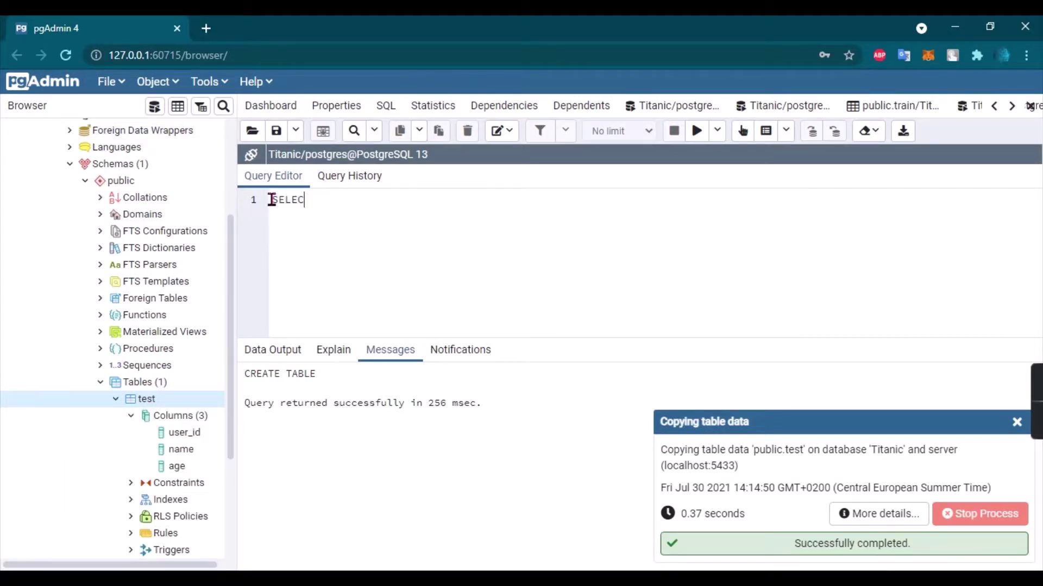
type("T* F")
type("ROM test")
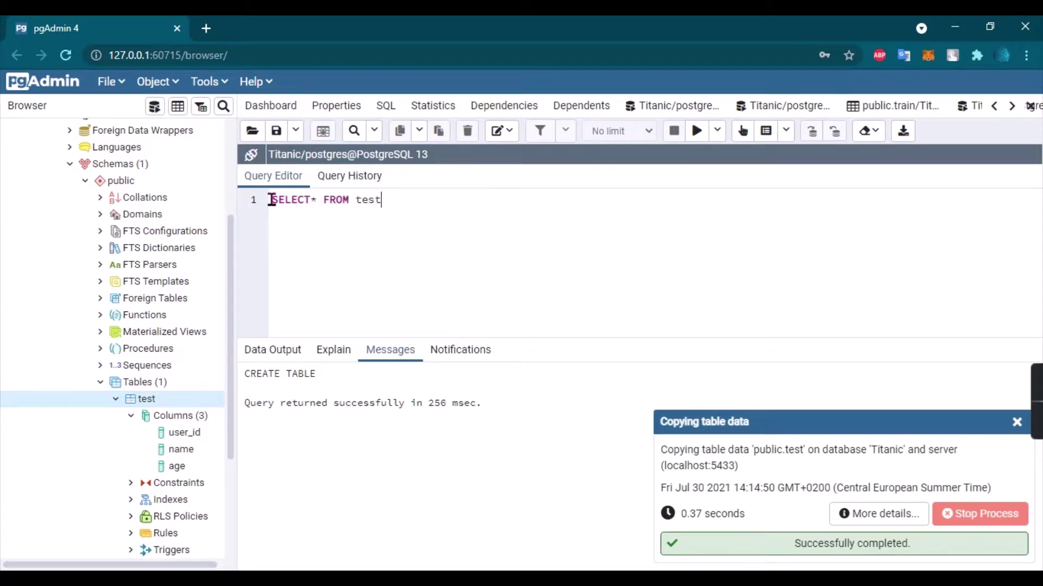
Step: Run SELECT * FROM test and enlarge the results to show all 10 rows
key("F5")
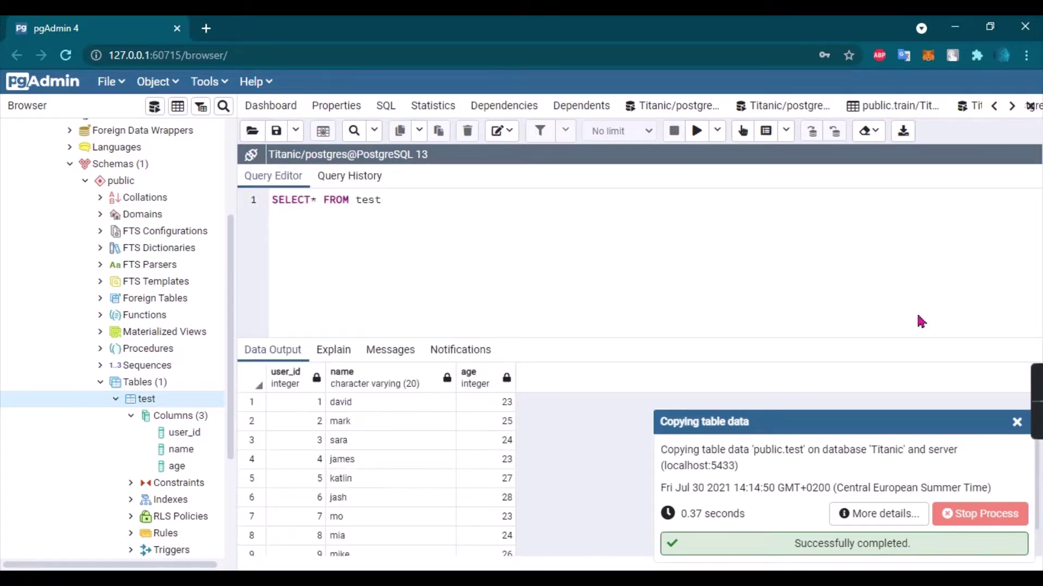
left_click(1017, 421)
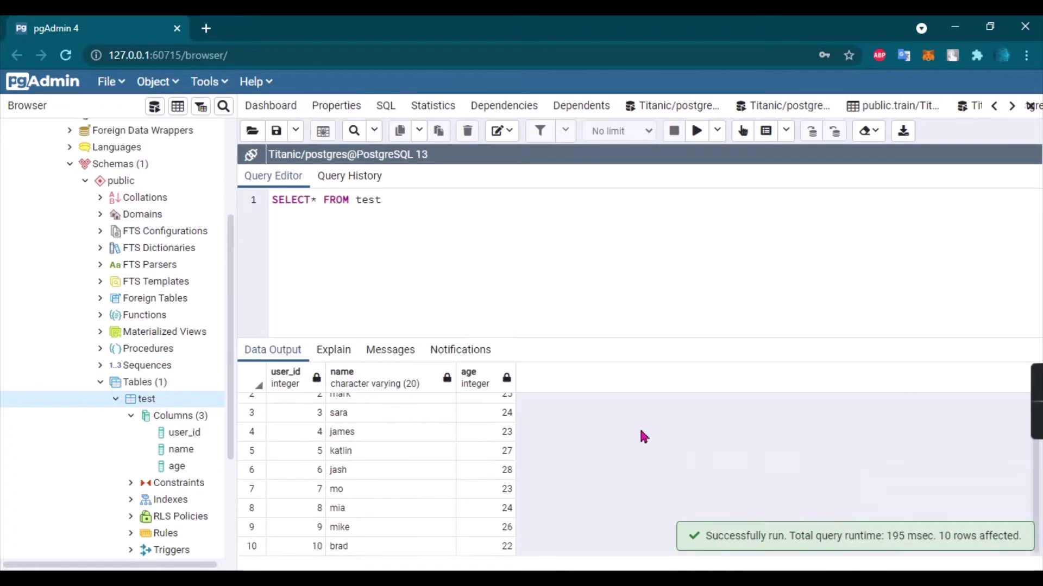
scroll(627, 420, "down", 1)
left_click_drag(590, 338, 580, 245)
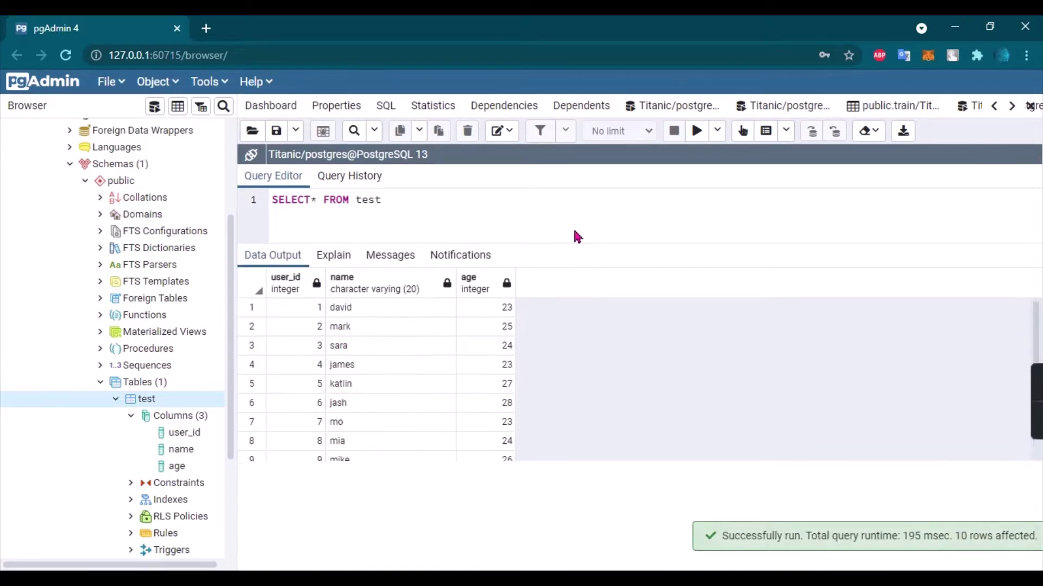